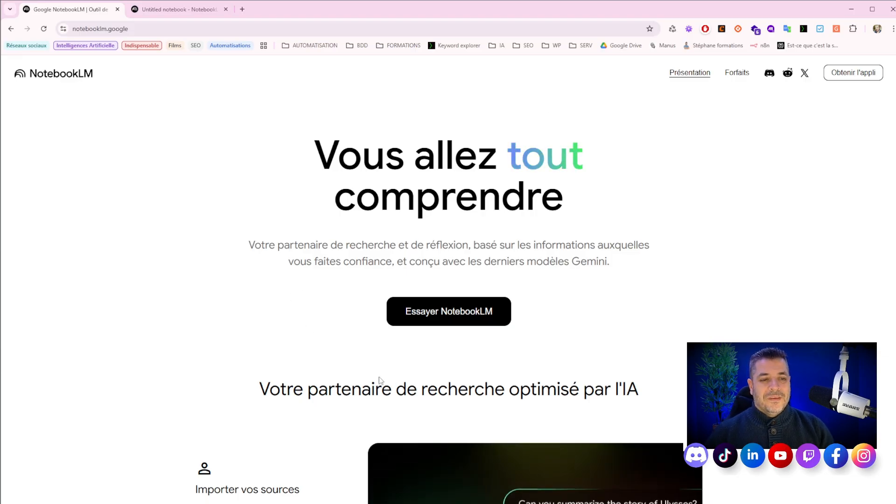
Read through the feature sections of the NotebookLM presentation page, from importing sources to audio overviews
scroll(342, 393, "down", 3)
scroll(343, 393, "down", 4)
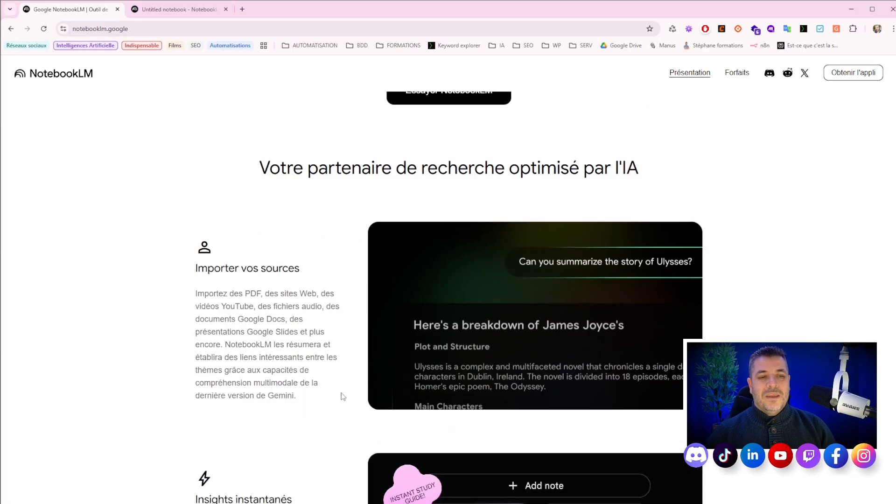
scroll(341, 390, "down", 1)
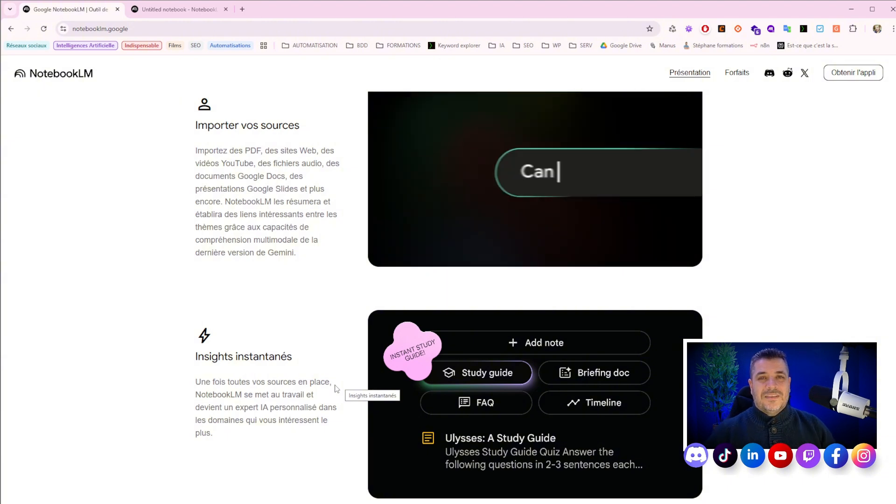
scroll(261, 401, "down", 6)
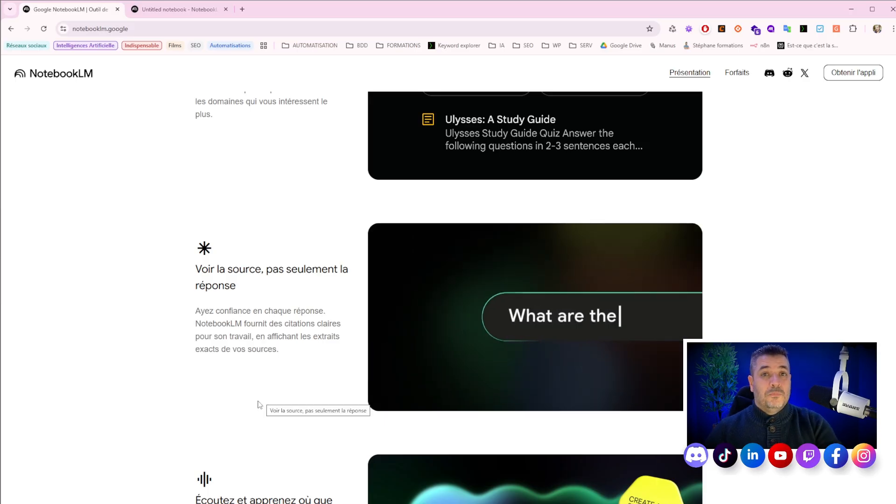
scroll(257, 395, "down", 7)
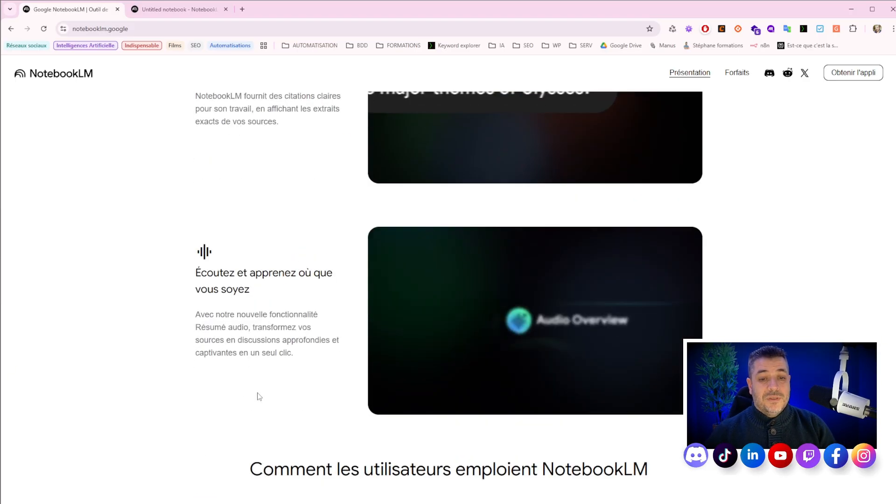
scroll(263, 394, "up", 12)
scroll(267, 393, "up", 10)
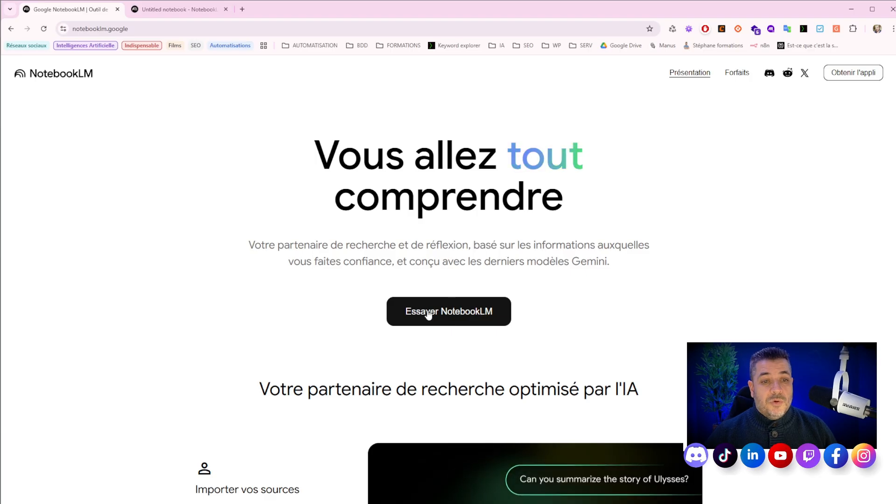
left_click(208, 11)
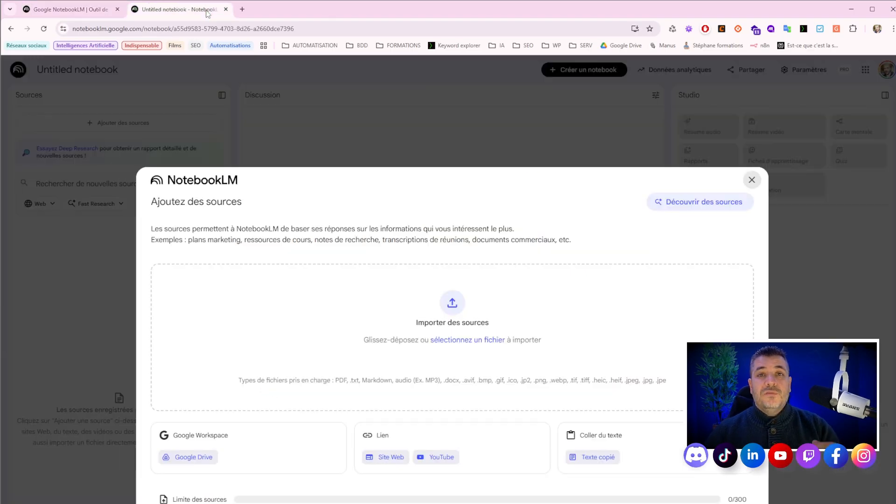
left_click(573, 152)
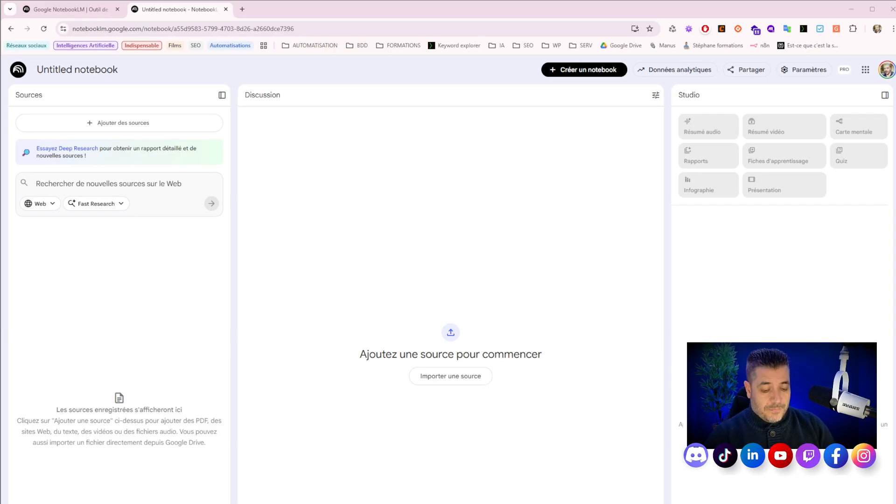
left_click(460, 376)
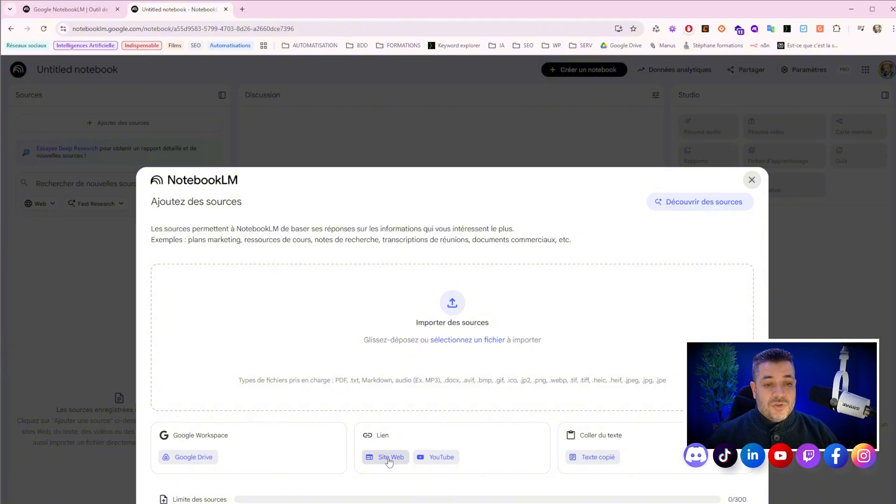
left_click(438, 455)
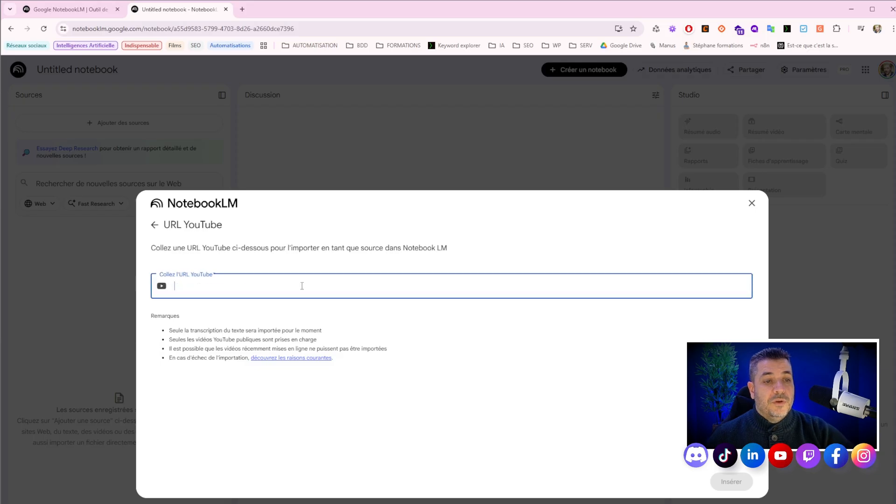
type("https://www.youtube.com/watch?v=5FLXYmbNYOI")
left_click(731, 481)
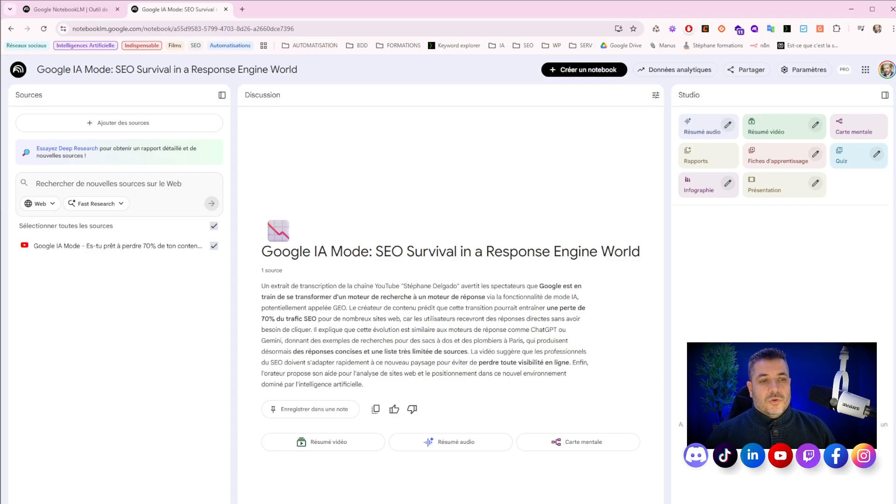
Ask the notebook's chat "Peux-tu me dire pourquoi je vais perdre 70% du trafic?"
key("Return")
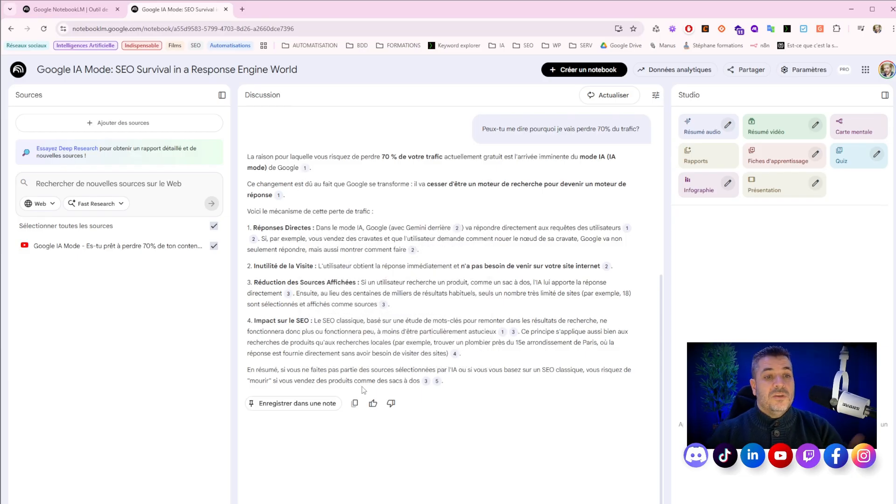
Open citation 1 in the chat answer, examine the highlighted video transcript in the source, and close the source view
left_click(305, 168)
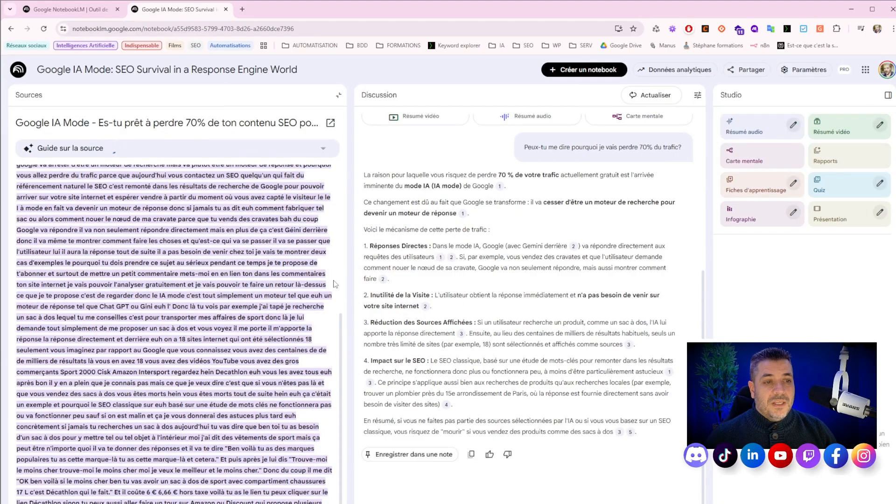
scroll(341, 371, "up", 3)
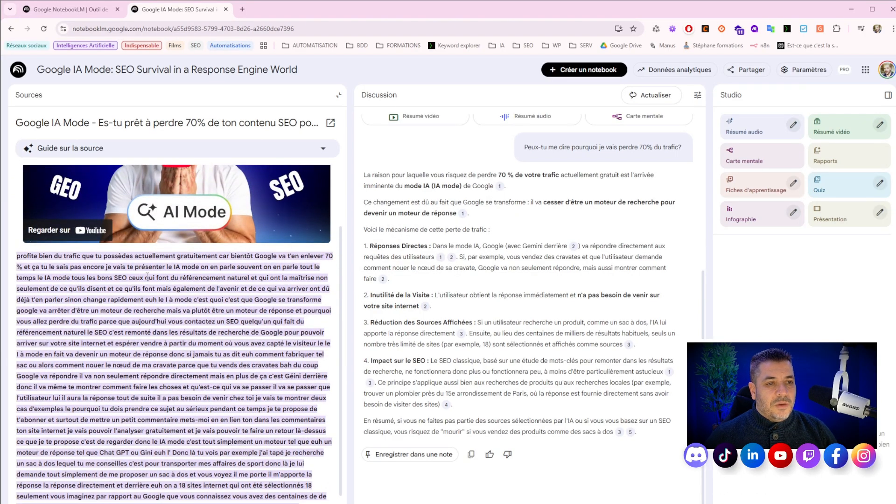
scroll(147, 276, "up", 2)
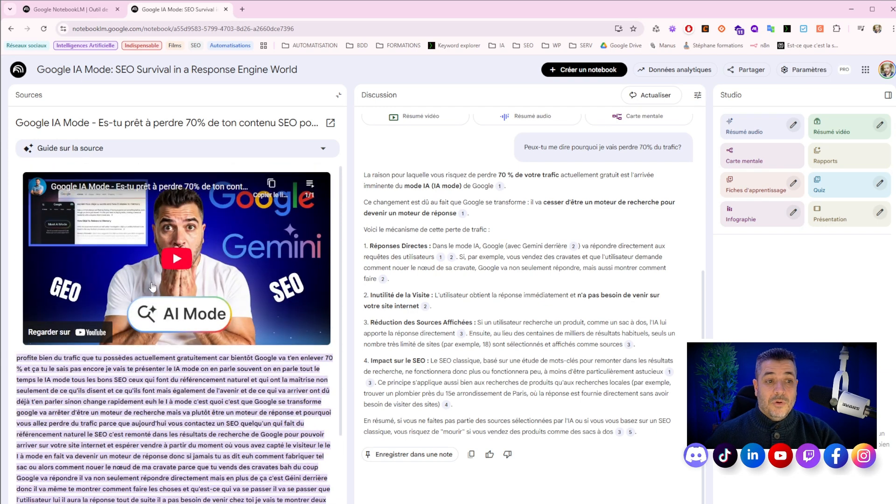
scroll(151, 287, "down", 5)
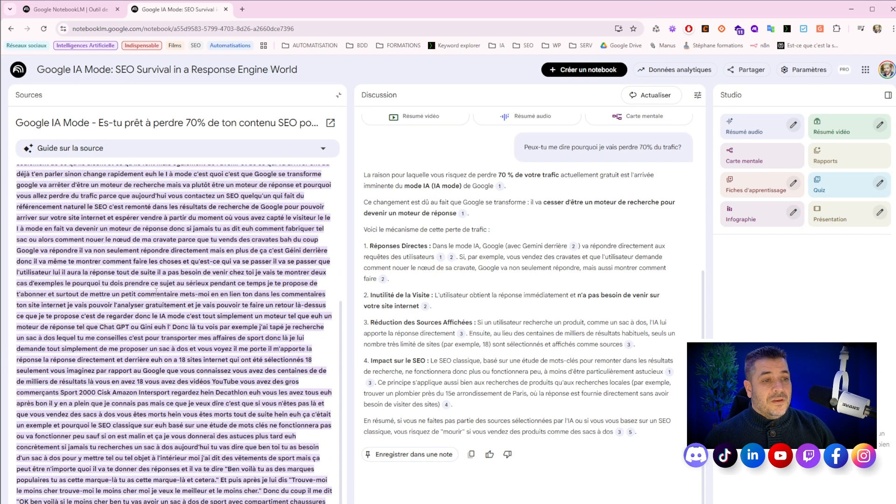
scroll(156, 291, "down", 3)
scroll(121, 243, "up", 5)
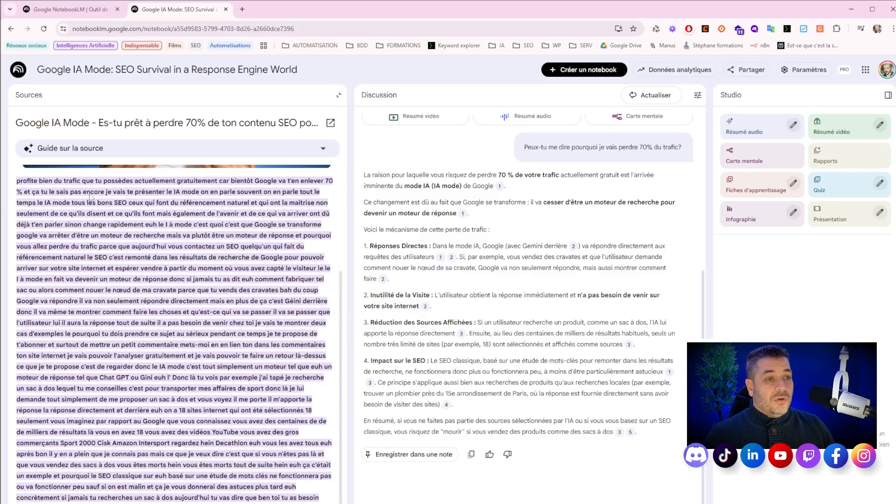
scroll(250, 212, "down", 3)
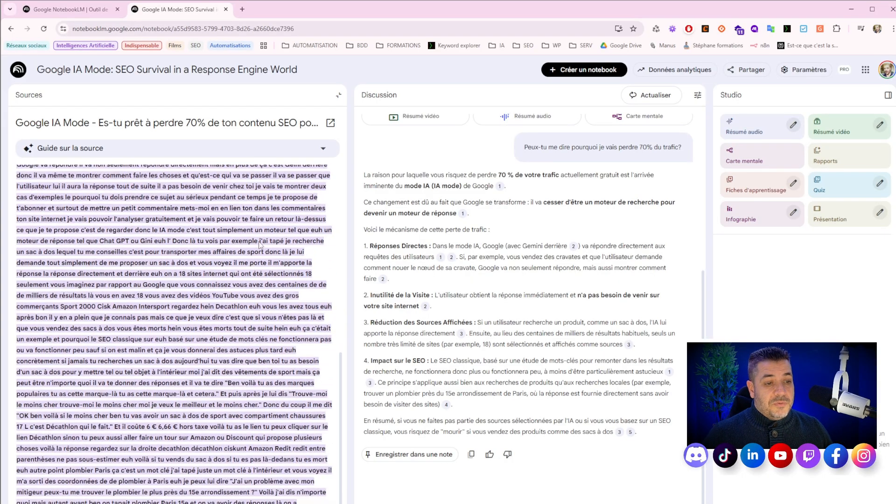
scroll(224, 392, "up", 2)
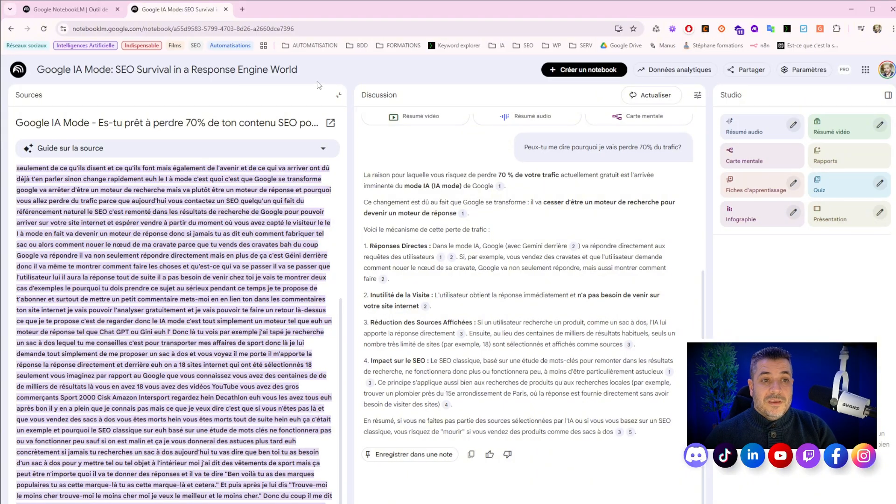
left_click(338, 95)
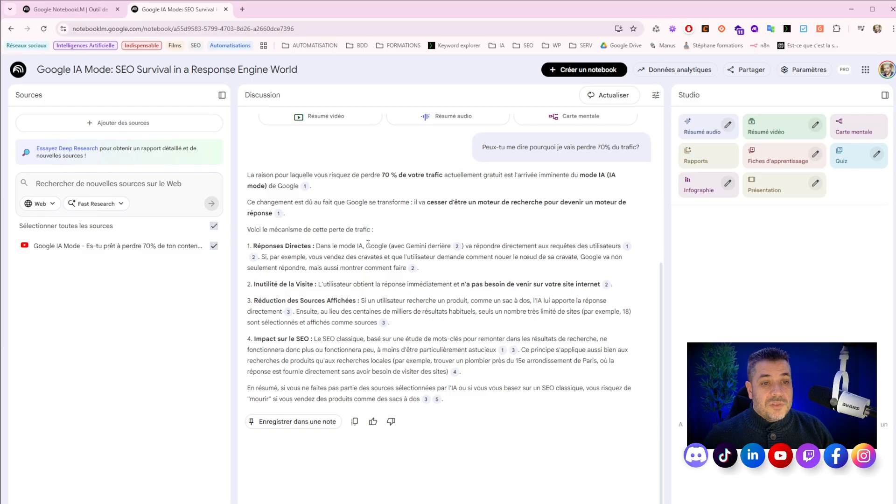
Check the source passage behind citation 2 in the "Réponses Directes" point, and return to the source list
mouse_move(459, 251)
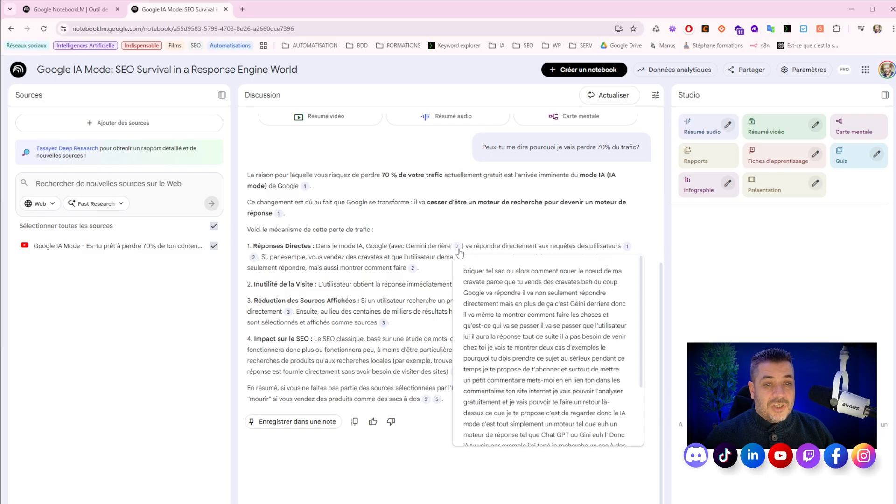
left_click(457, 246)
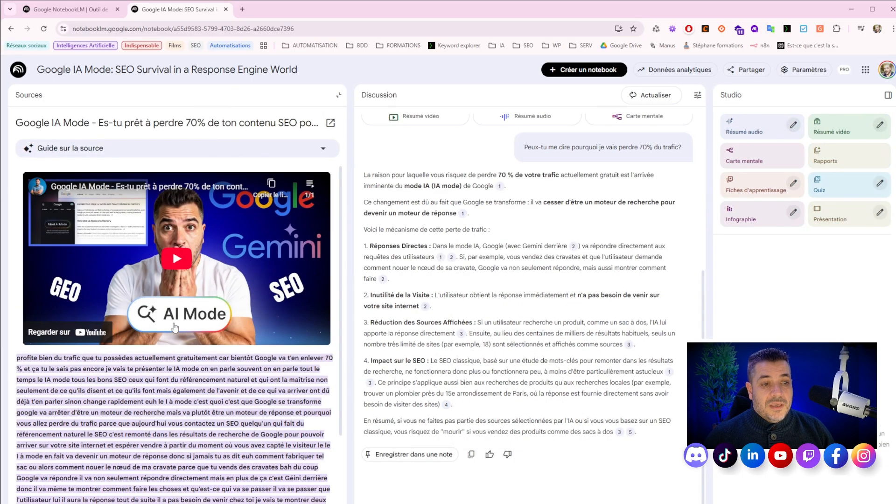
left_click(339, 95)
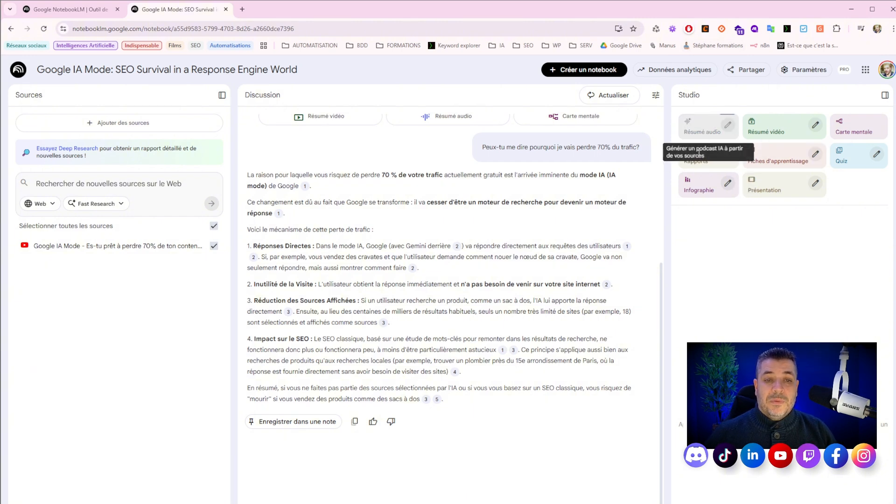
Generate an audio overview, a video overview, a mind map, an infographic and a presentation from the video source
left_click(704, 129)
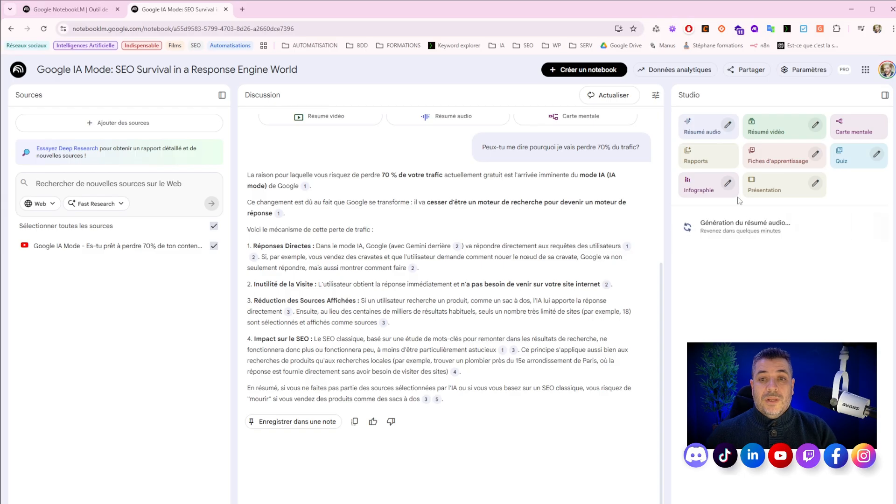
left_click(777, 124)
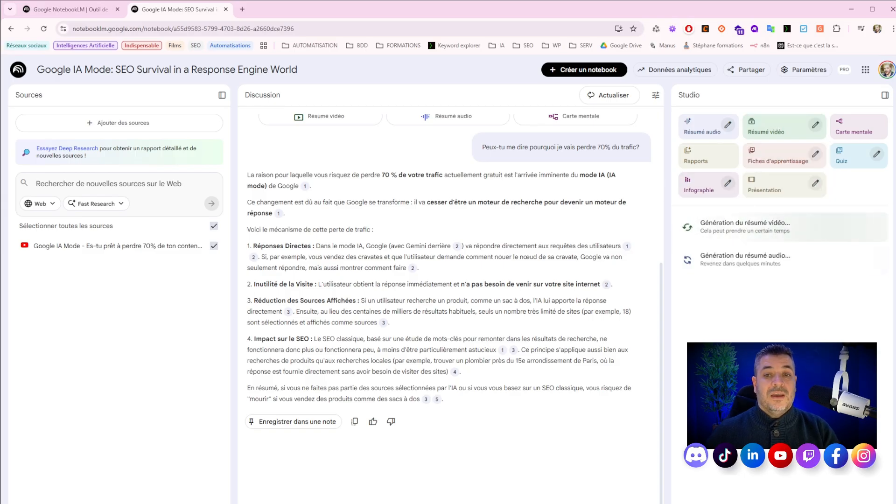
left_click(852, 130)
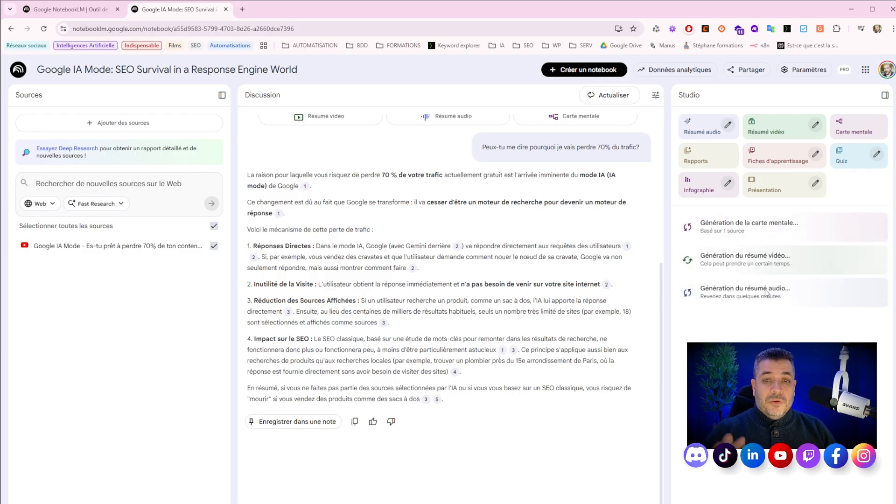
left_click(702, 184)
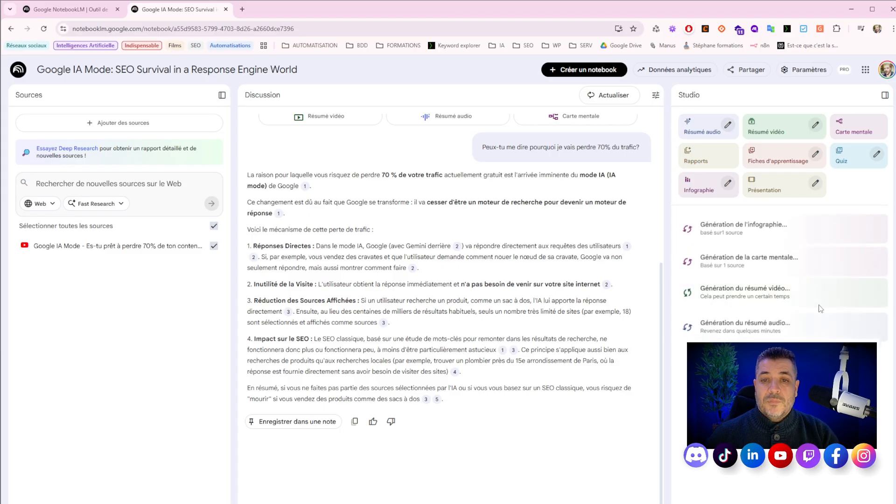
left_click(776, 187)
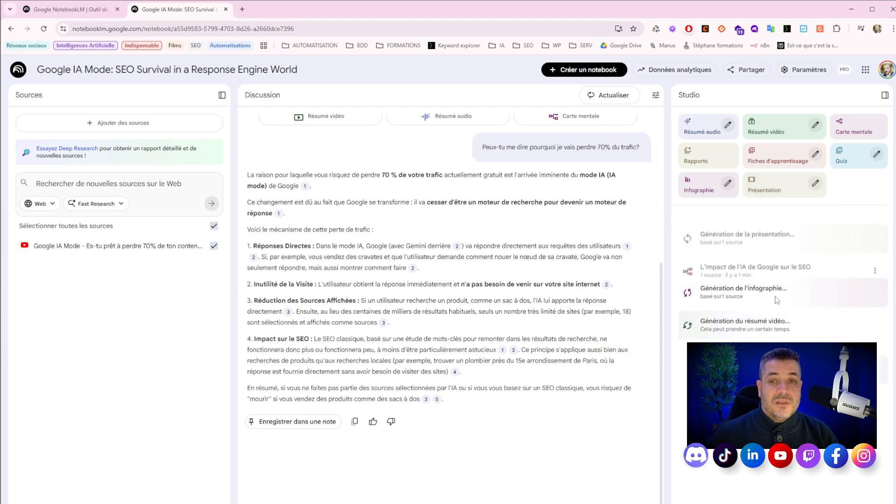
View the report formats offered for the notebook without creating a report
left_click(698, 154)
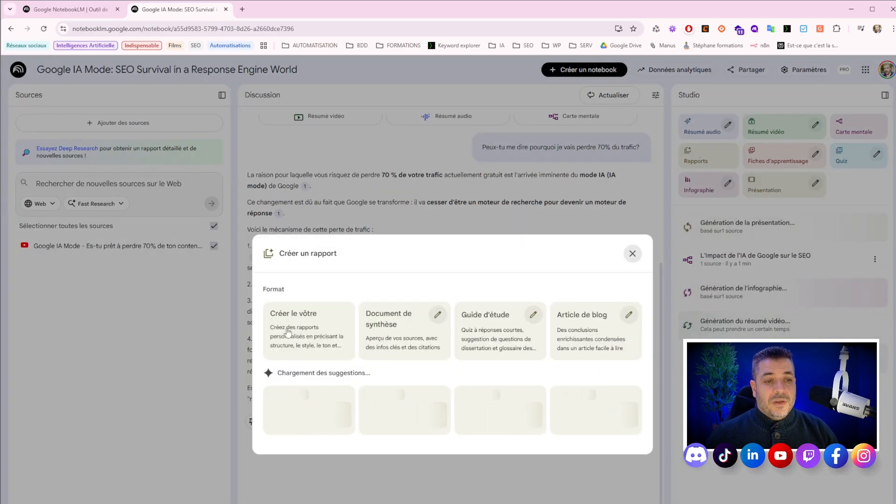
left_click(633, 254)
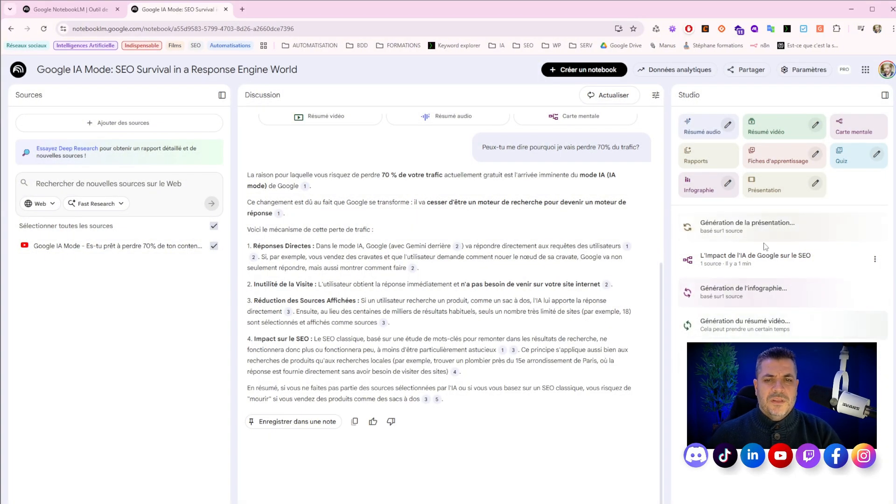
Open the generated mind map and expand its five main branches plus the "Le positionnement doit inclure l'IA" node
left_click(724, 260)
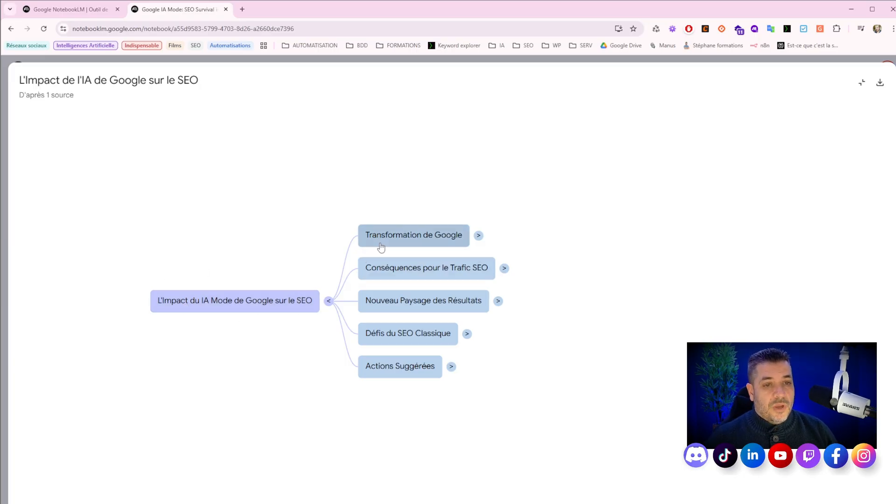
left_click(478, 235)
left_click(513, 377)
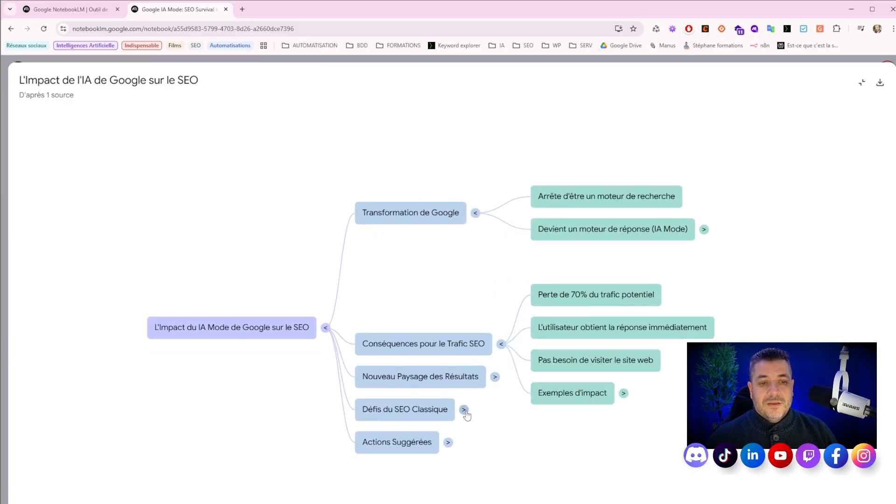
left_click(464, 410)
left_click(515, 272)
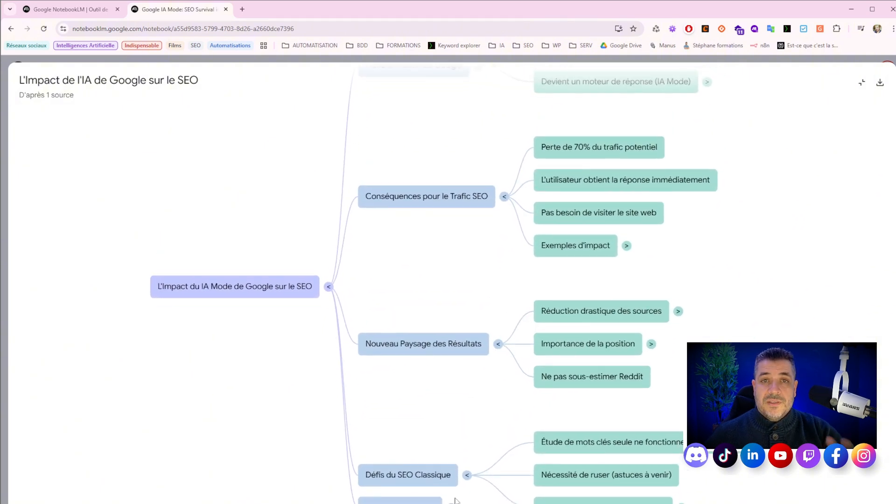
left_click(451, 503)
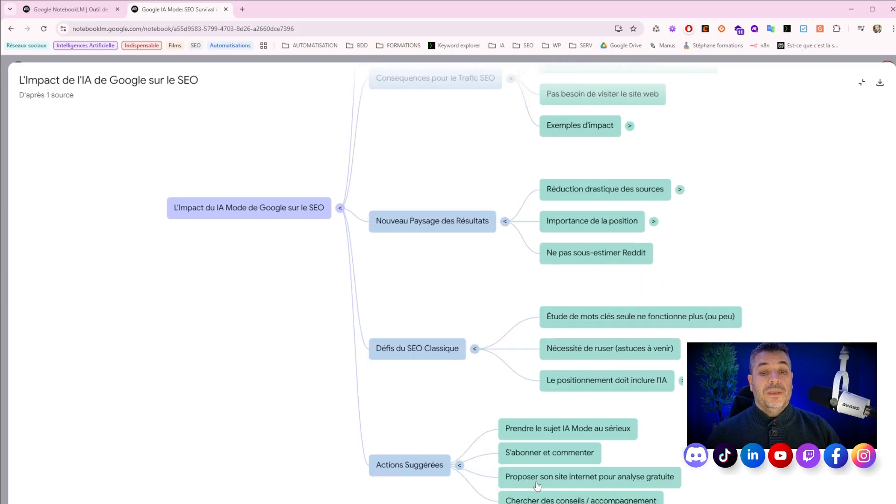
left_click_drag(743, 231, 595, 429)
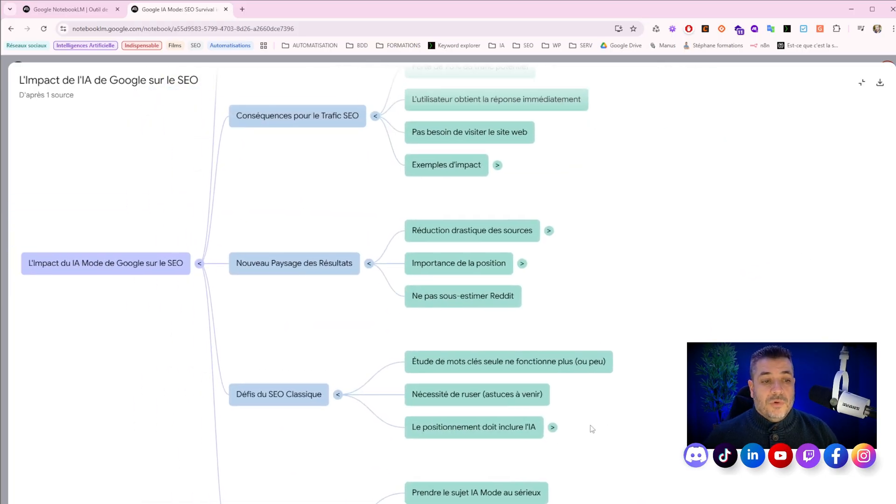
left_click(557, 428)
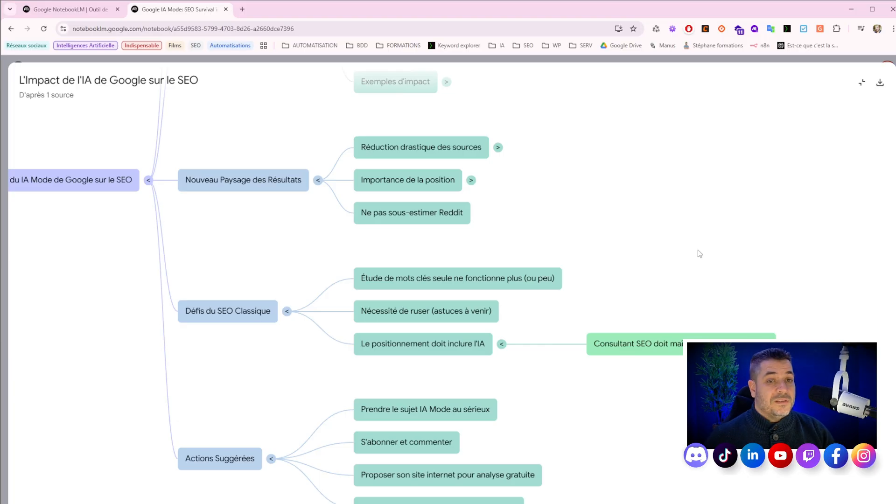
Expand the "Importance de la position", "Réduction drastique des sources", "Exemples d'impact" and "Devient un moteur de réponse (IA Mode)" nodes, and close the mind map
left_click(471, 180)
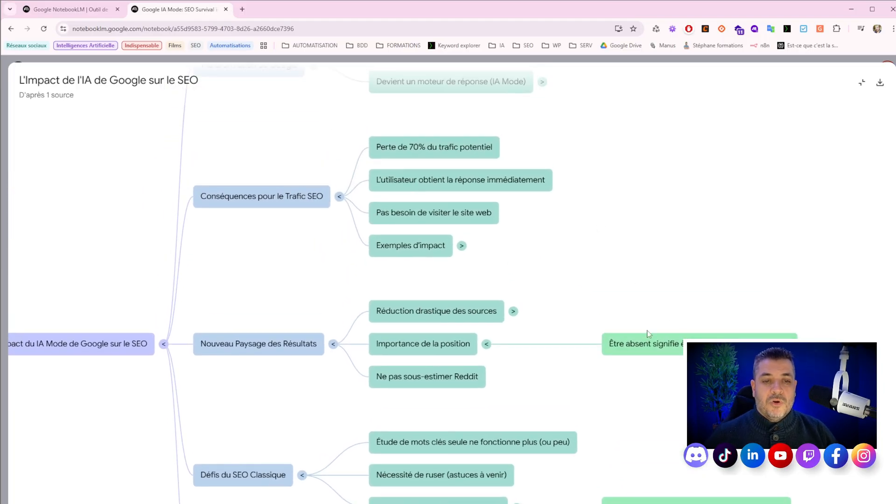
left_click(513, 312)
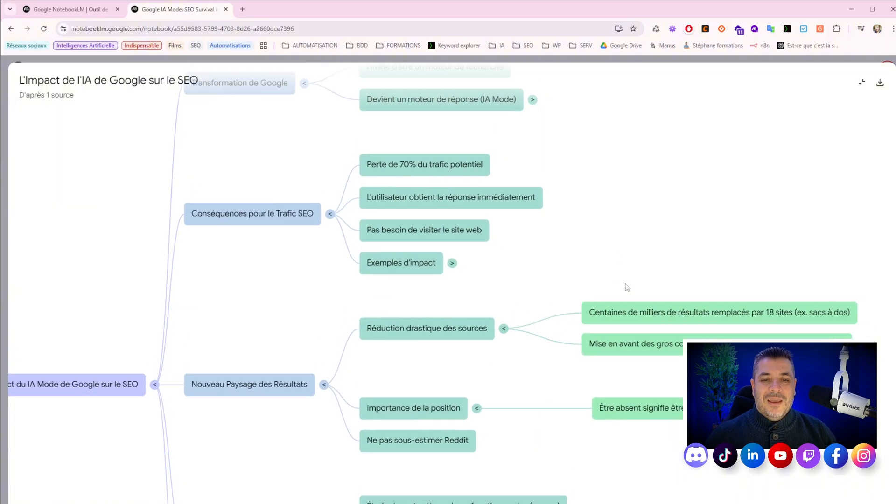
left_click(448, 279)
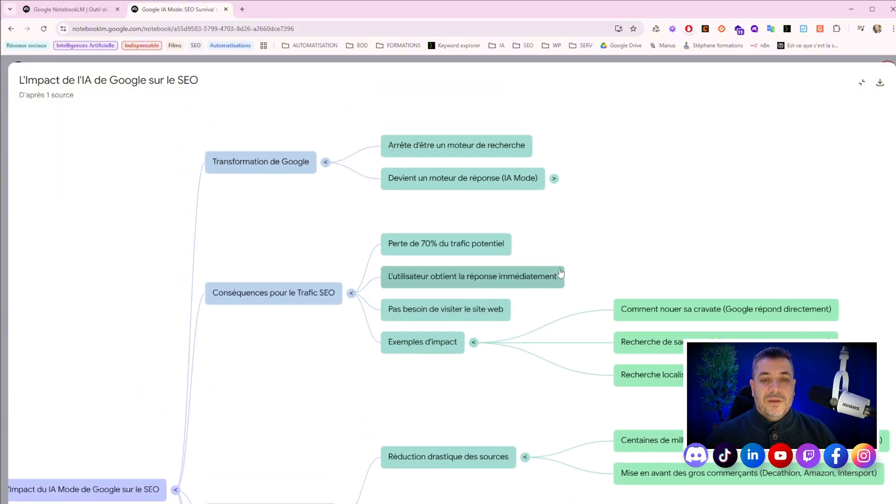
left_click(554, 180)
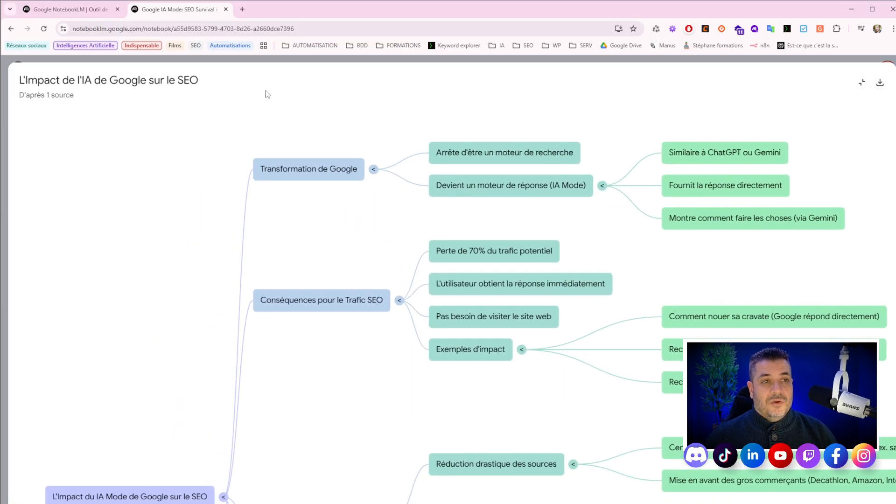
left_click(862, 84)
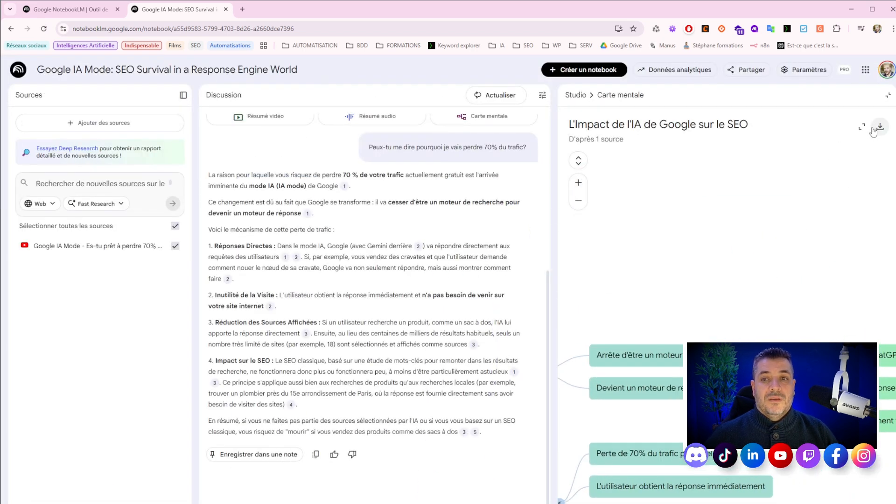
left_click(885, 98)
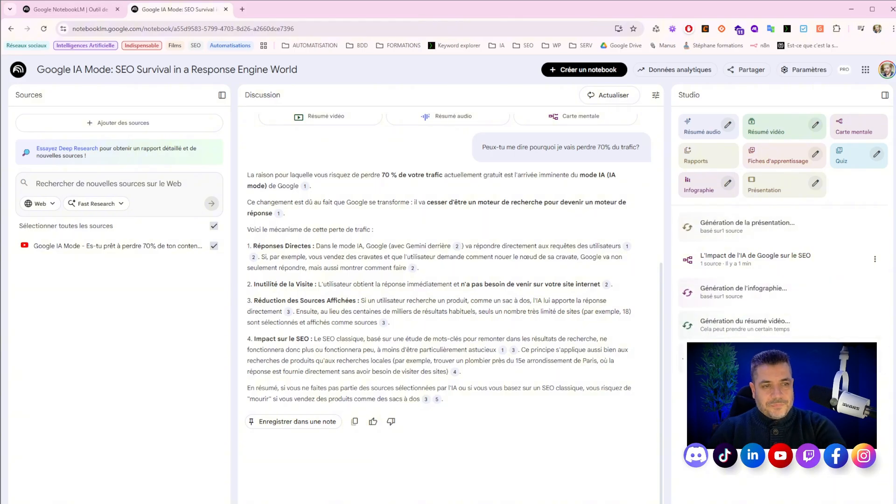
Ask the notebook chat the off-topic question "Est-ce que je suis assuré si ma voiture prend feu devant chez moi?"
key("Return")
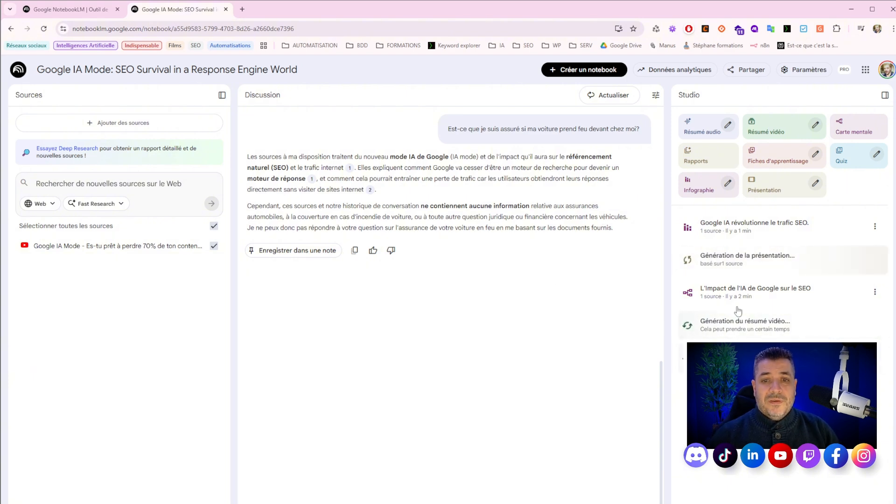
View the generated infographic "Google IA révolutionne le trafic SEO." and close it
left_click(779, 231)
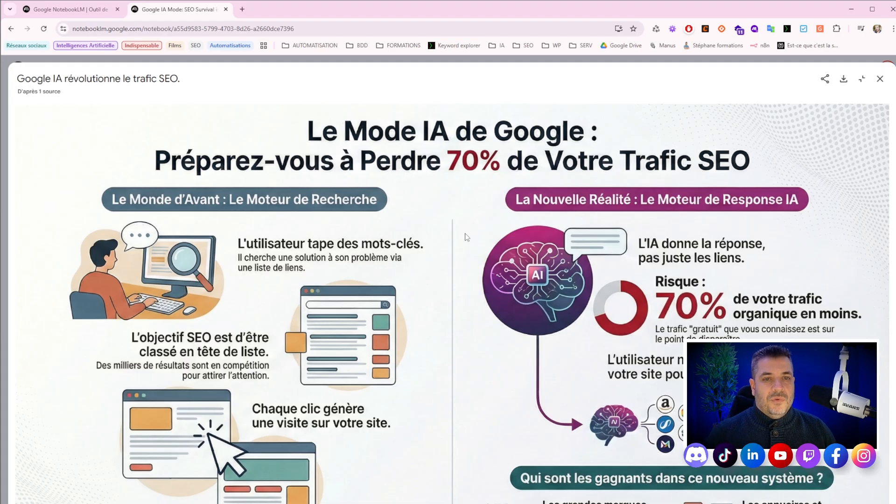
left_click(880, 79)
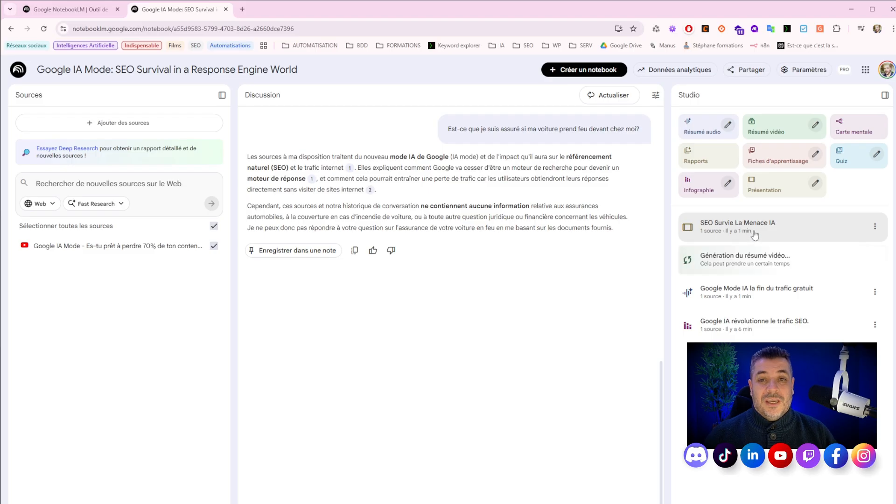
Open the generated presentation "SEO Survie La Menace IA", preview it as a full-screen slideshow, and enlarge its slide viewer
left_click(728, 226)
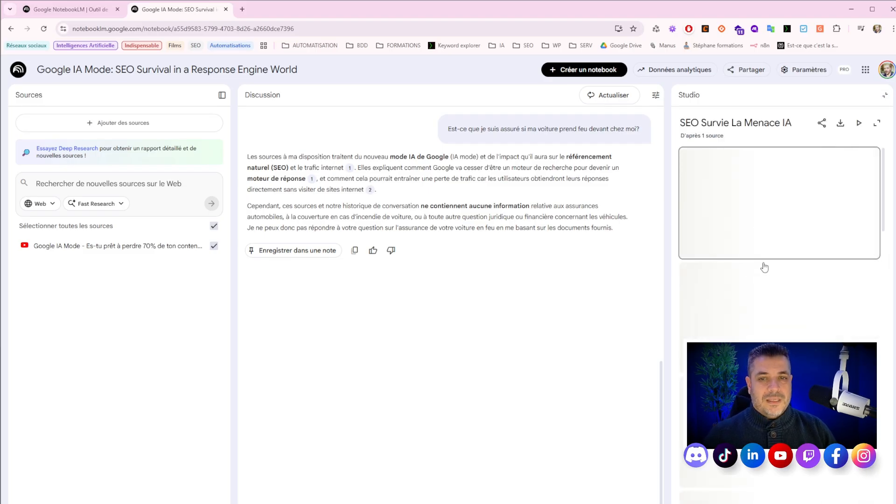
left_click(858, 124)
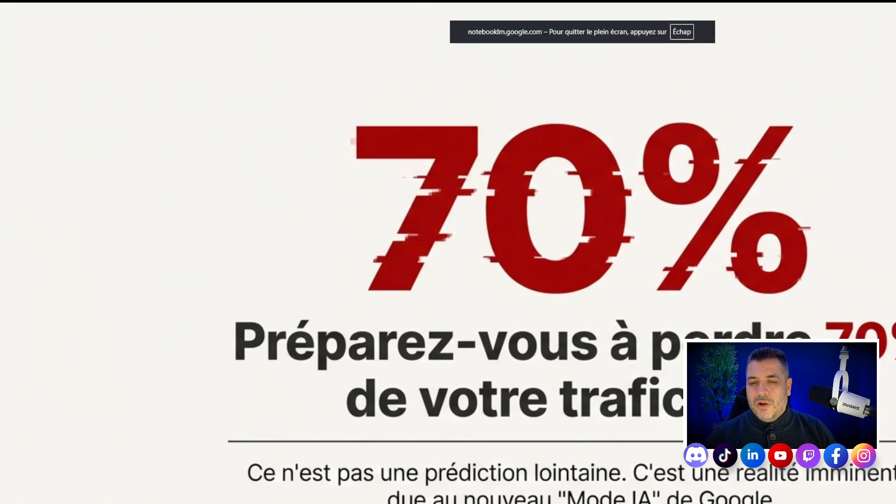
key("Escape")
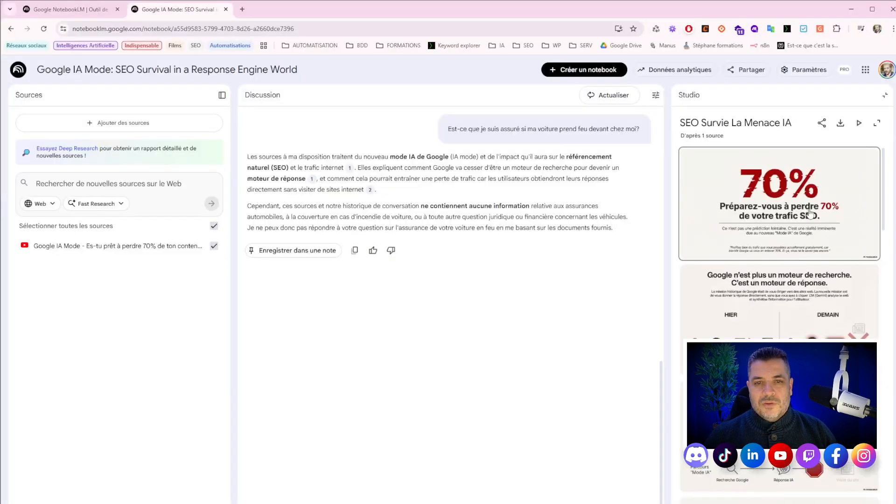
left_click(876, 123)
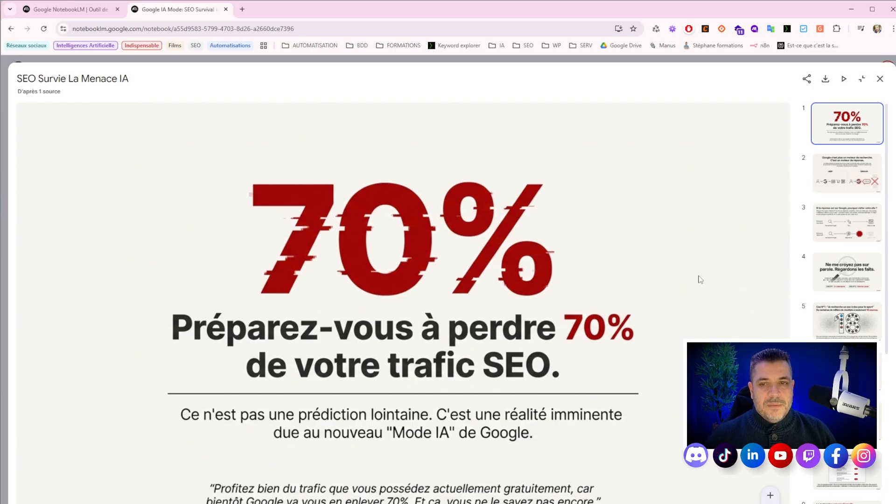
Review slides 2 to 7 of the "SEO Survie La Menace IA" presentation one after another
left_click(840, 167)
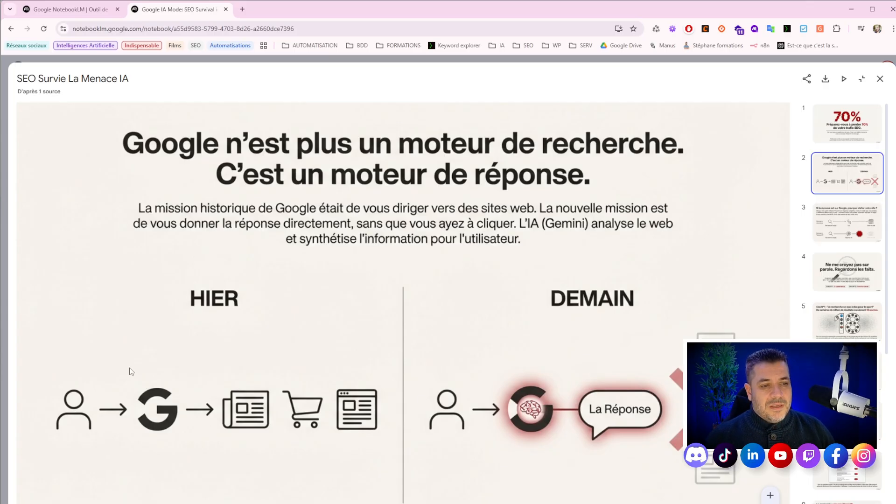
left_click(846, 237)
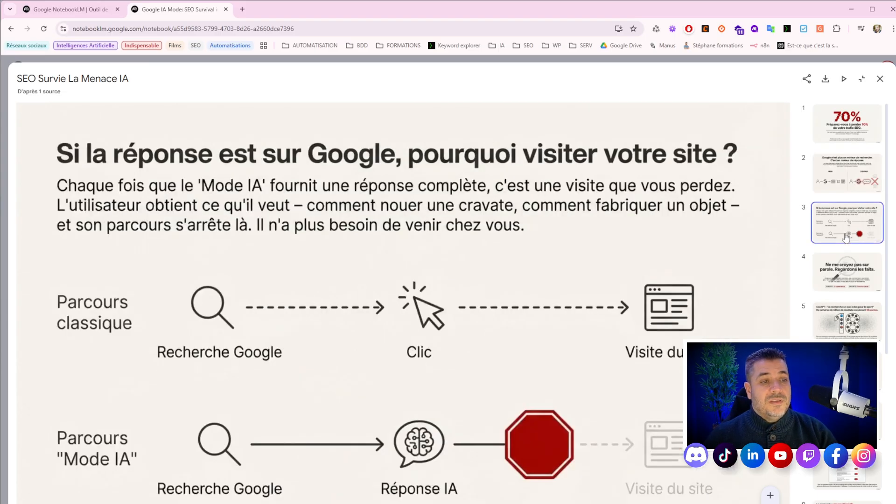
left_click(851, 275)
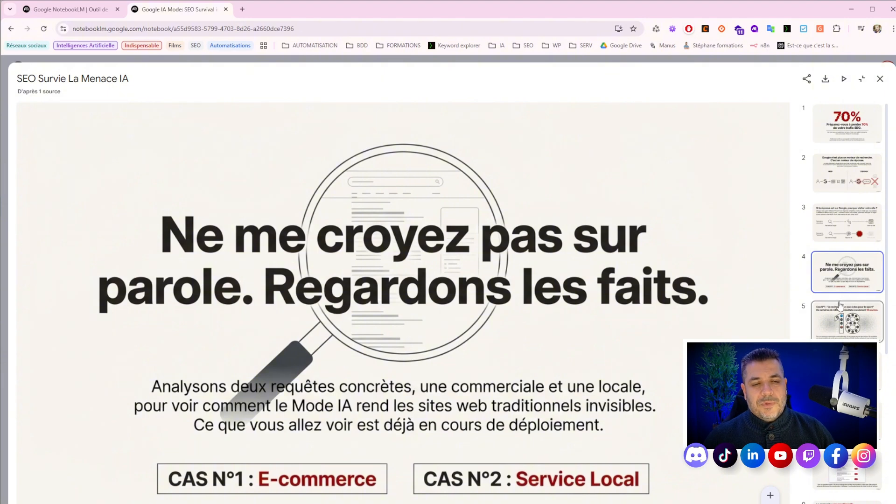
left_click(844, 326)
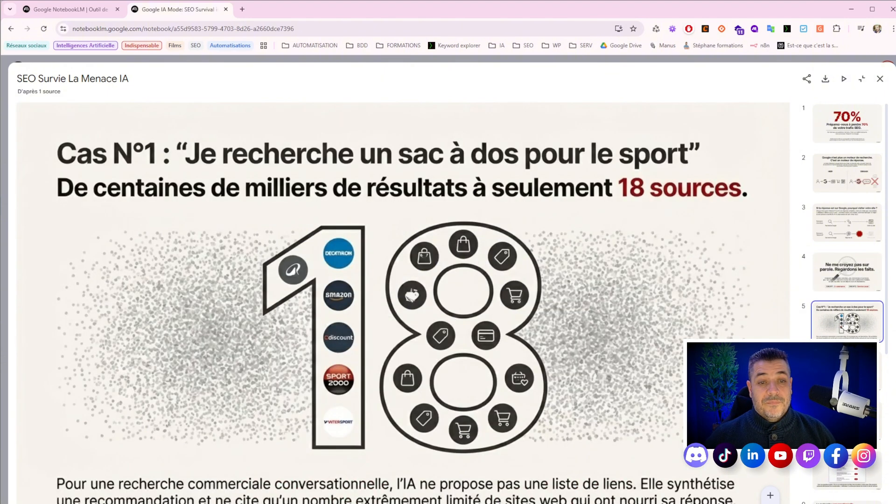
left_click(846, 369)
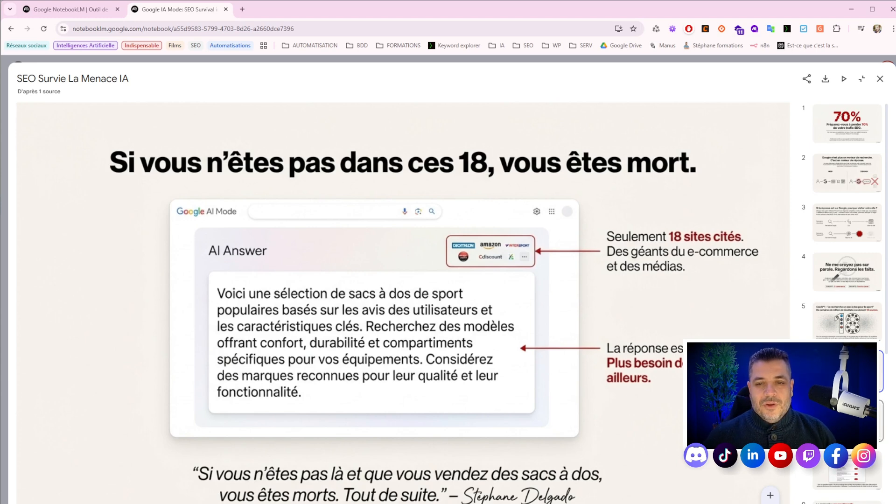
left_click(847, 420)
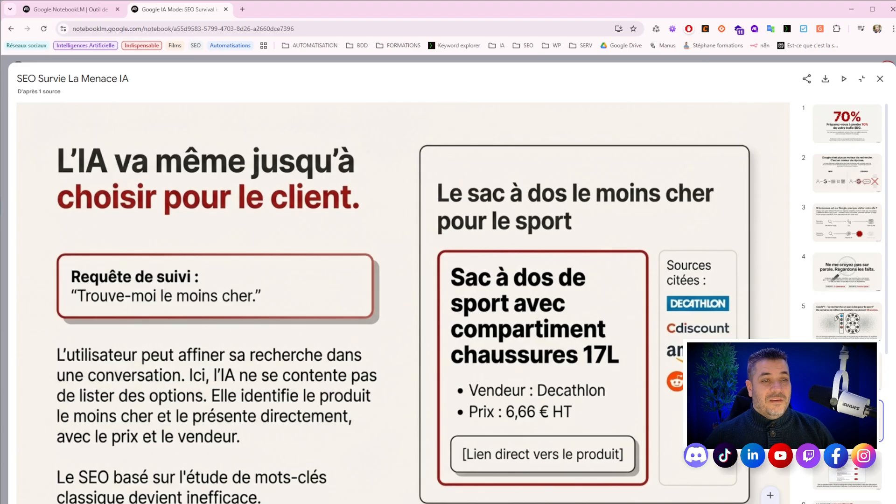
Browse the remaining slides of the presentation from slide 8 to slide 15, and close it
scroll(847, 210, "down", 5)
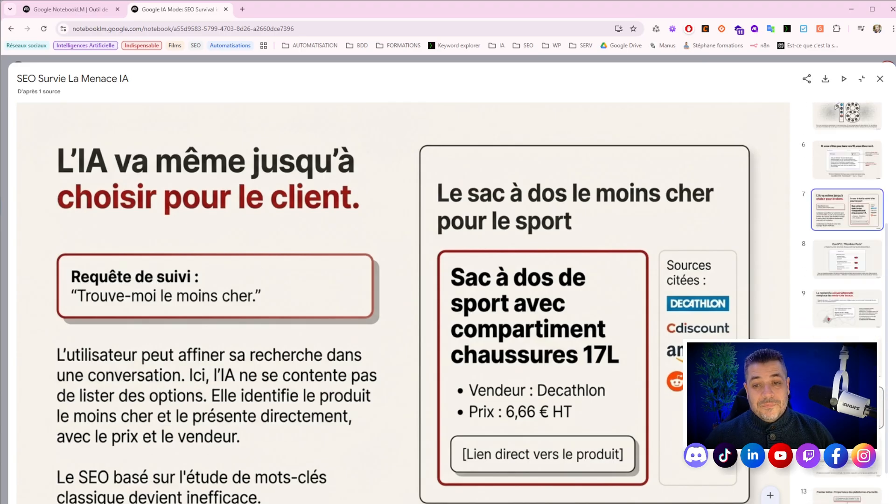
left_click(850, 244)
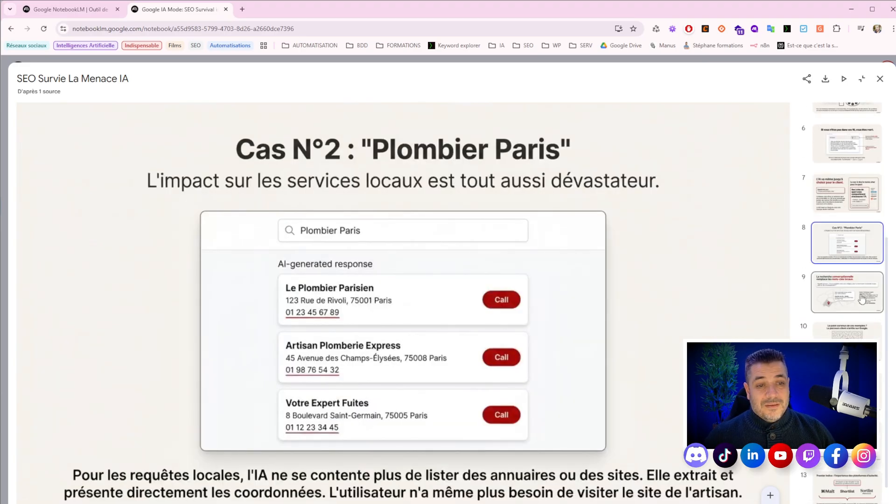
left_click(861, 299)
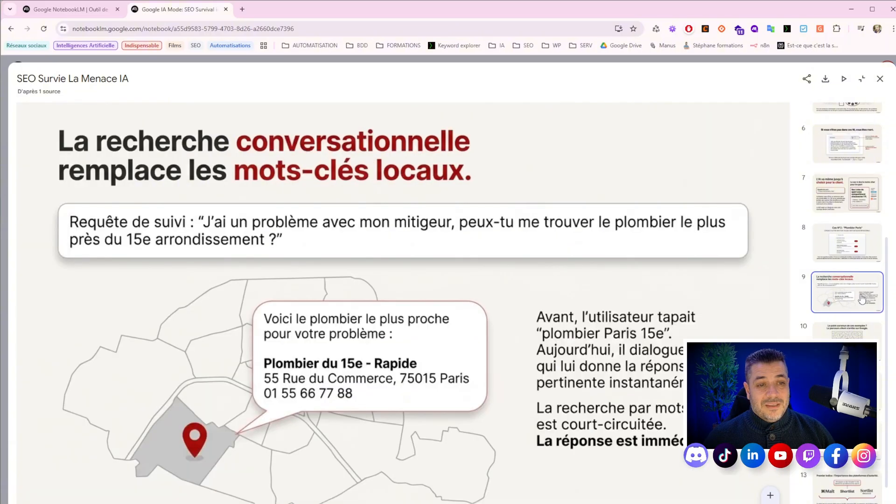
left_click(863, 327)
left_click(862, 391)
left_click(862, 439)
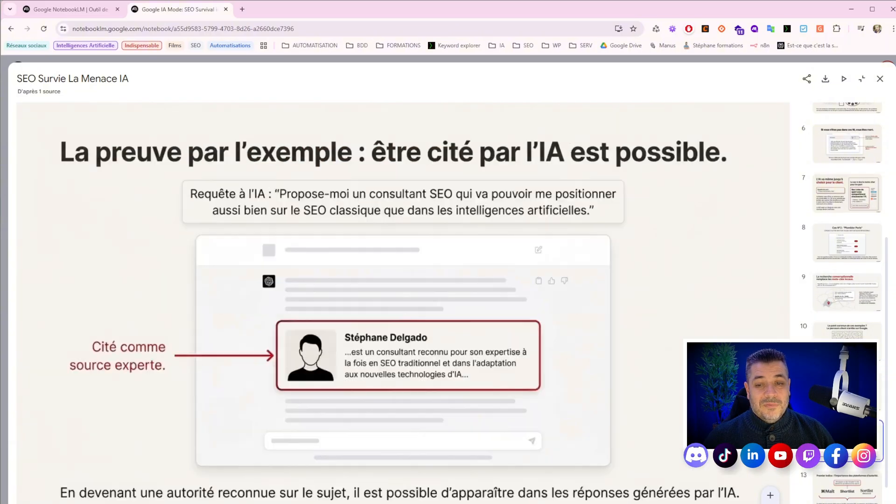
scroll(846, 304, "down", 2)
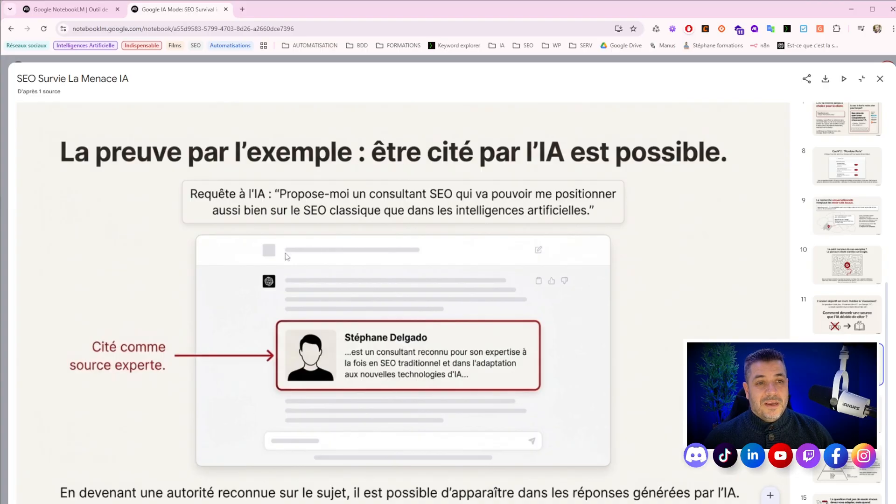
key("Right")
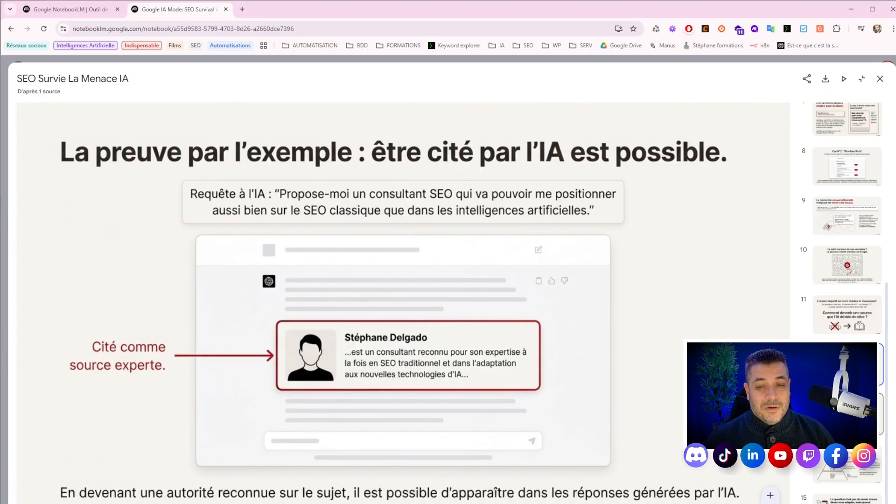
key("Right")
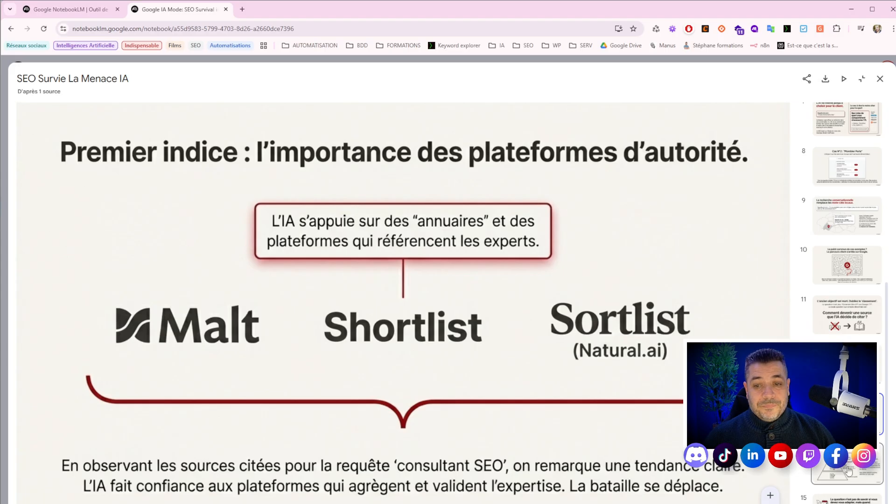
key("Right")
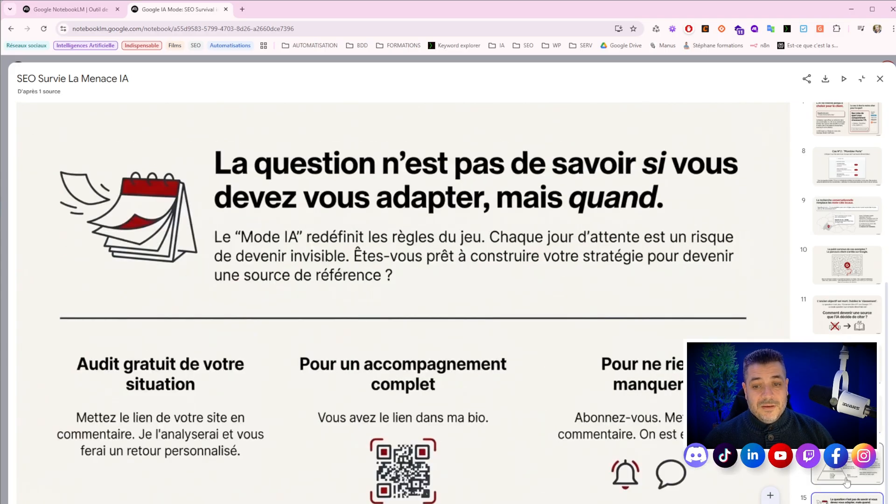
left_click(879, 79)
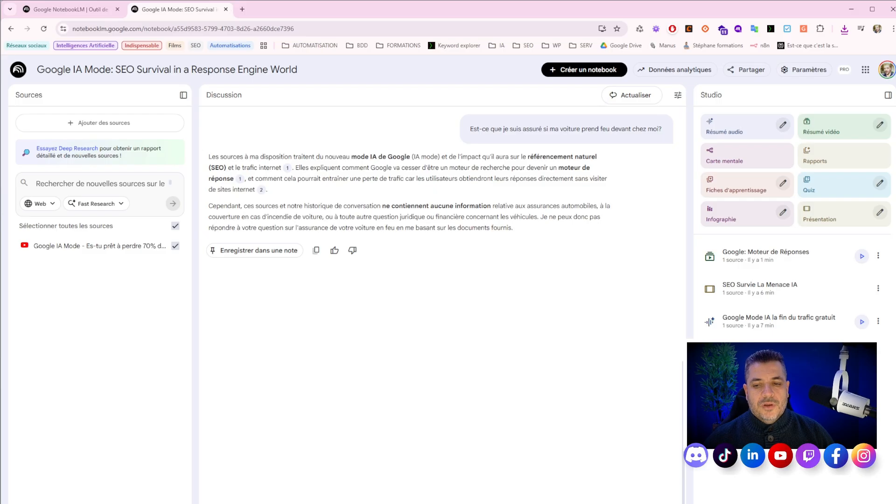
Switch to the media player, play the "Google__Moteur_de_Réponses" video overview, and sample it at several points, pausing at 2:48 and skipping to 4:08 and 4:50
key("alt+Tab")
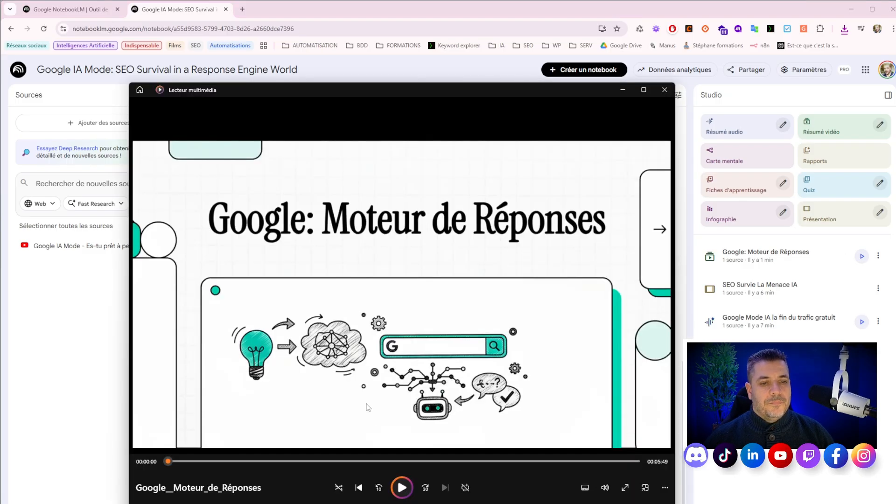
left_click(401, 487)
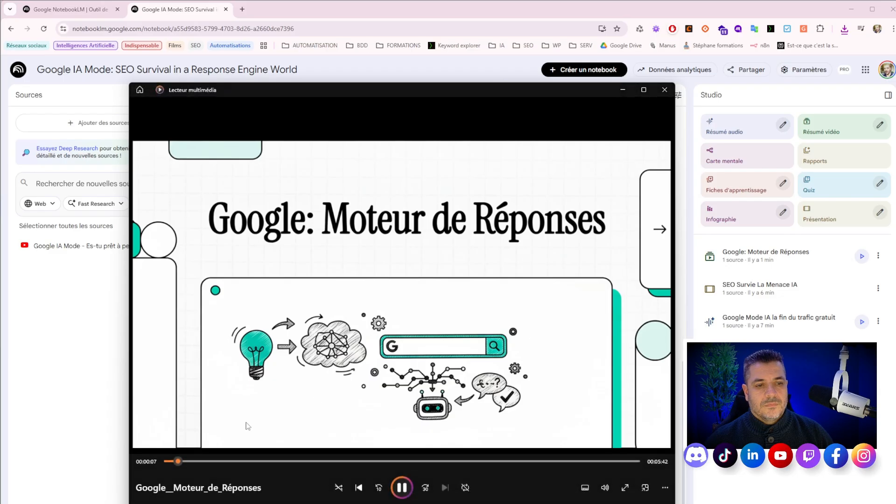
left_click(195, 461)
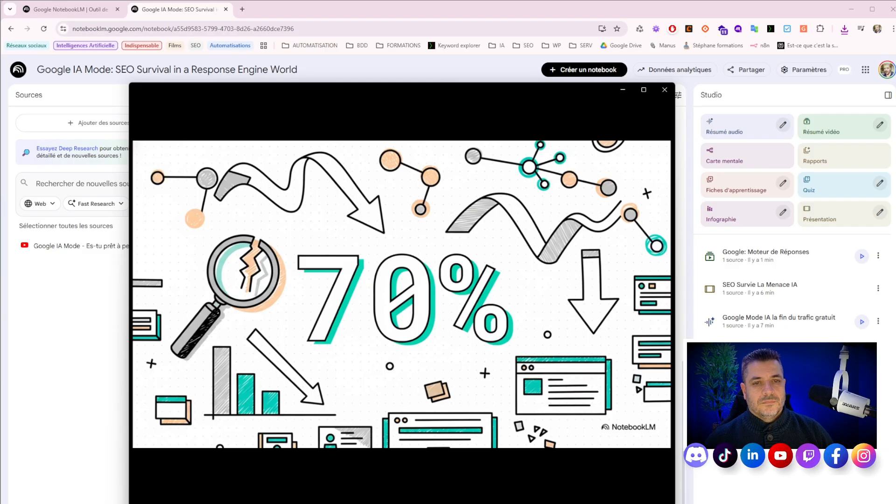
mouse_move(301, 450)
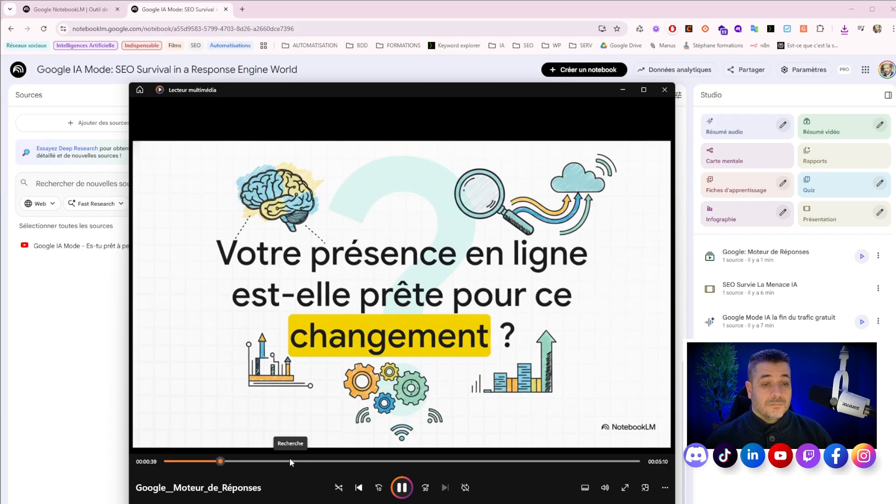
left_click(388, 461)
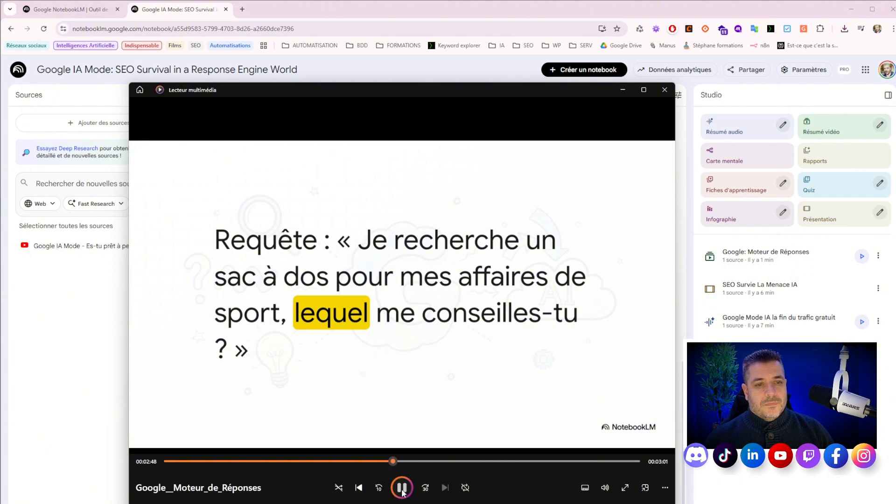
left_click(402, 489)
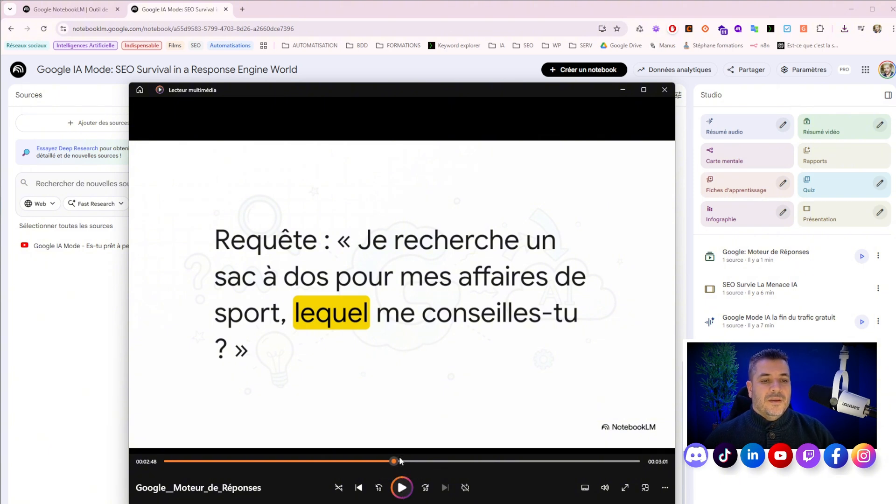
left_click_drag(396, 461, 500, 461)
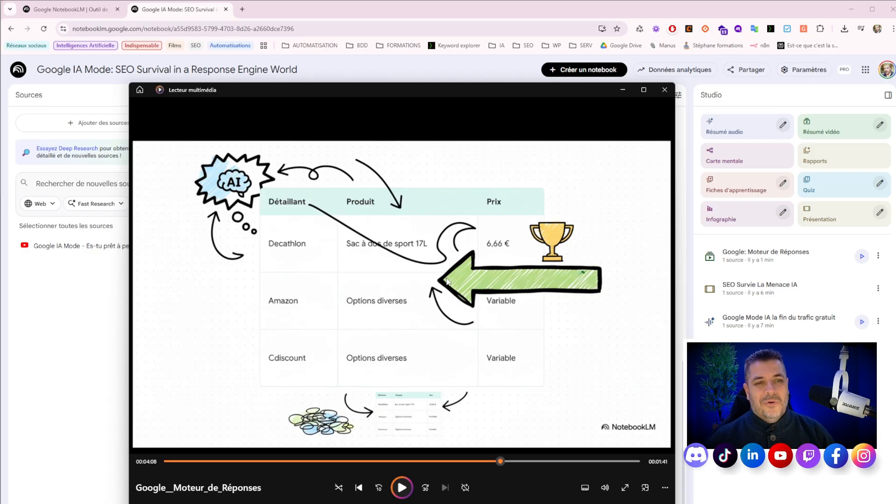
left_click(556, 461)
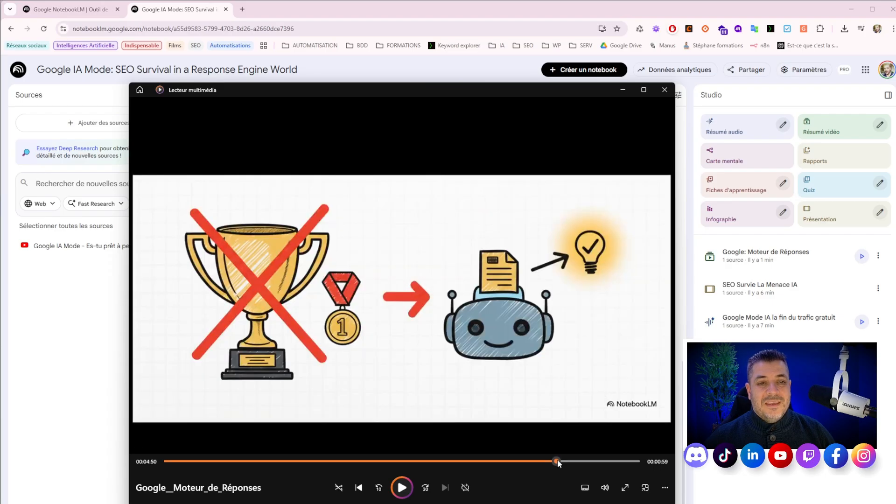